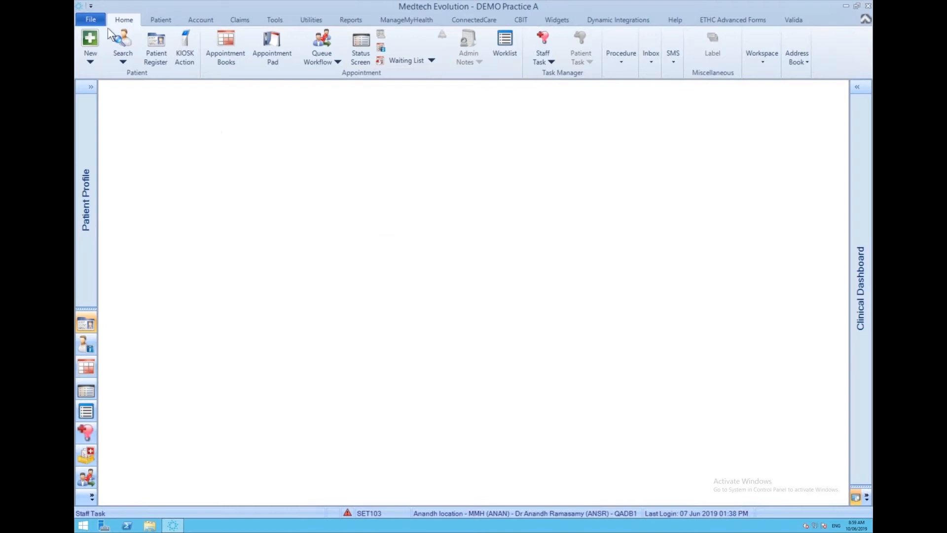
Open the provider details of the staff member with code BETA from the Staff Members setup options.
{"action": "left_click", "coordinate": [96, 20]}
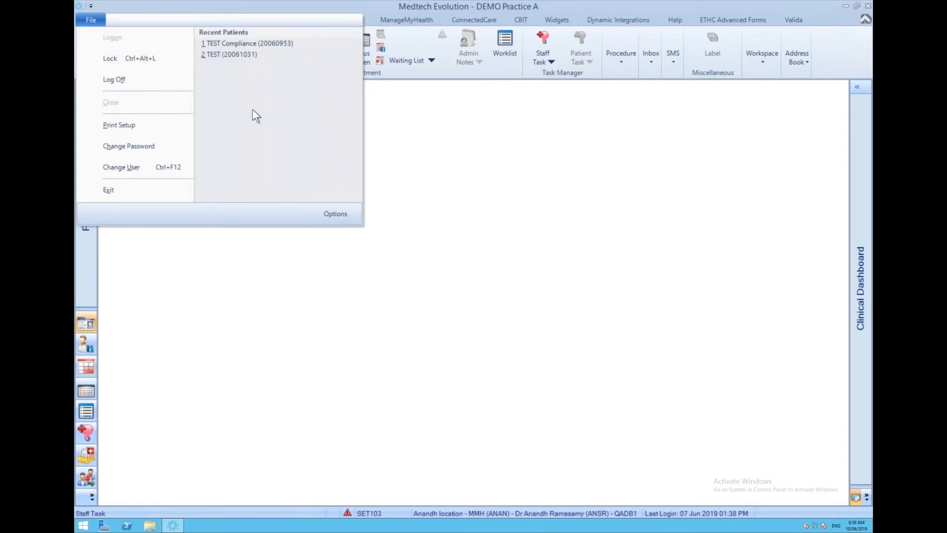
{"action": "left_click", "coordinate": [339, 212]}
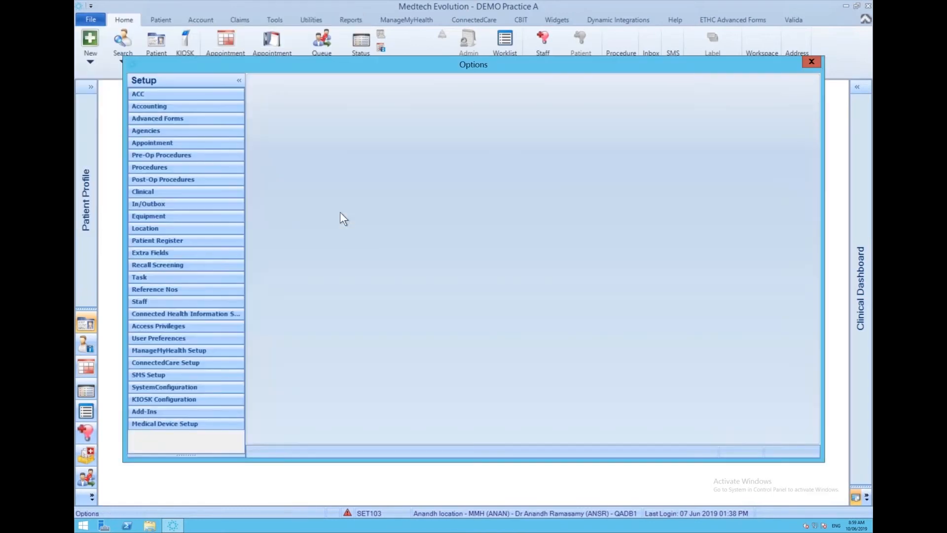
{"action": "left_click", "coordinate": [180, 304]}
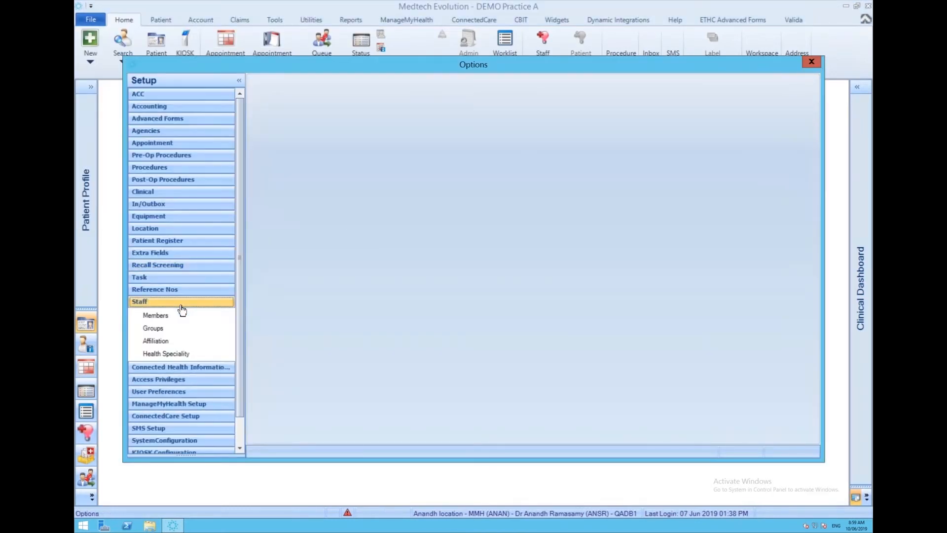
{"action": "left_click", "coordinate": [171, 317]}
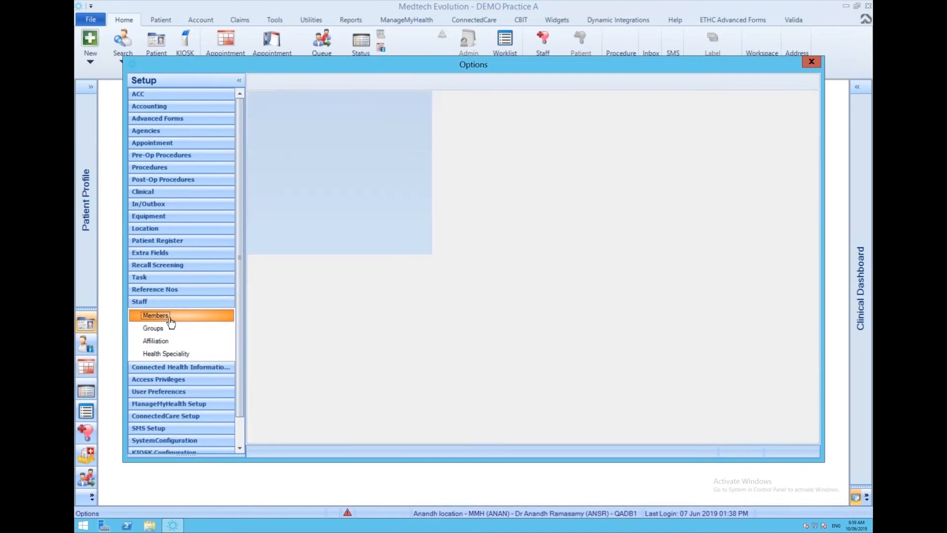
{"action": "left_click", "coordinate": [299, 256]}
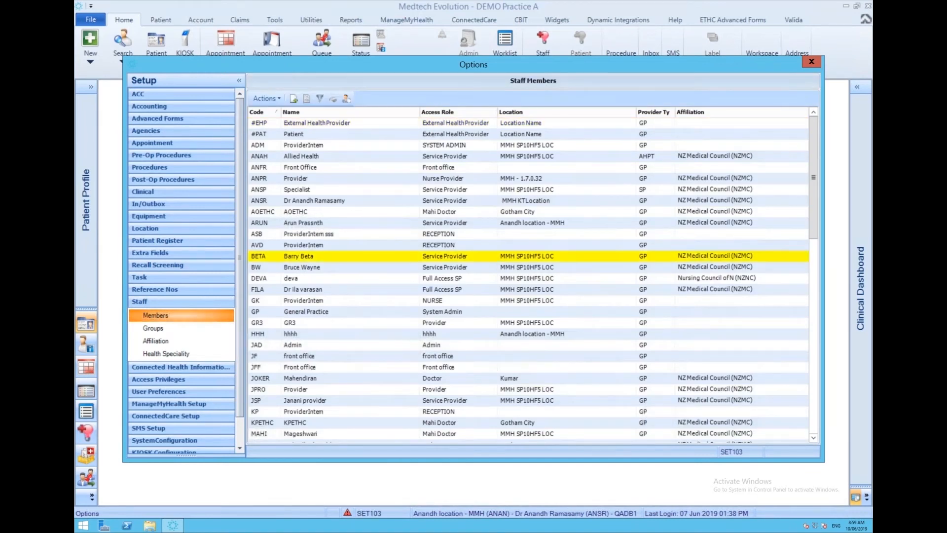
{"action": "double_click", "coordinate": [299, 256]}
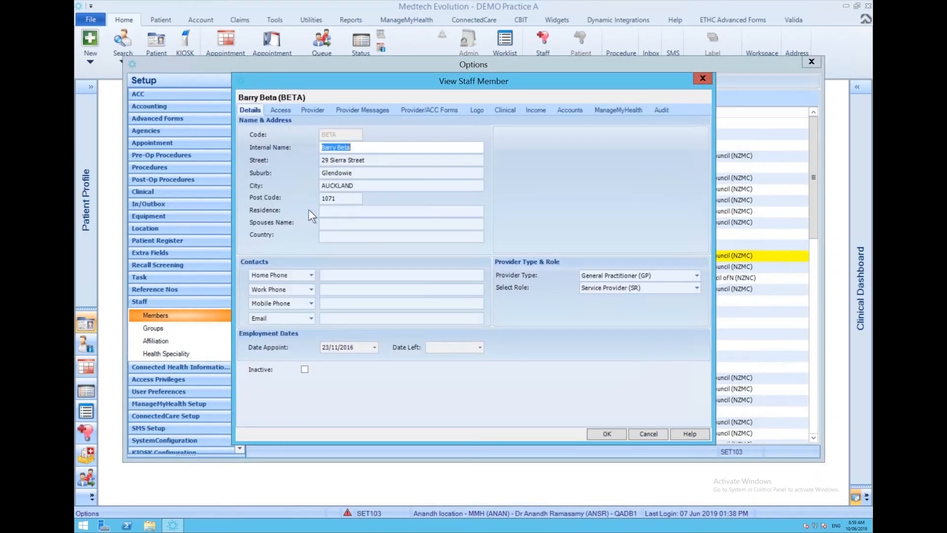
{"action": "left_click", "coordinate": [315, 111]}
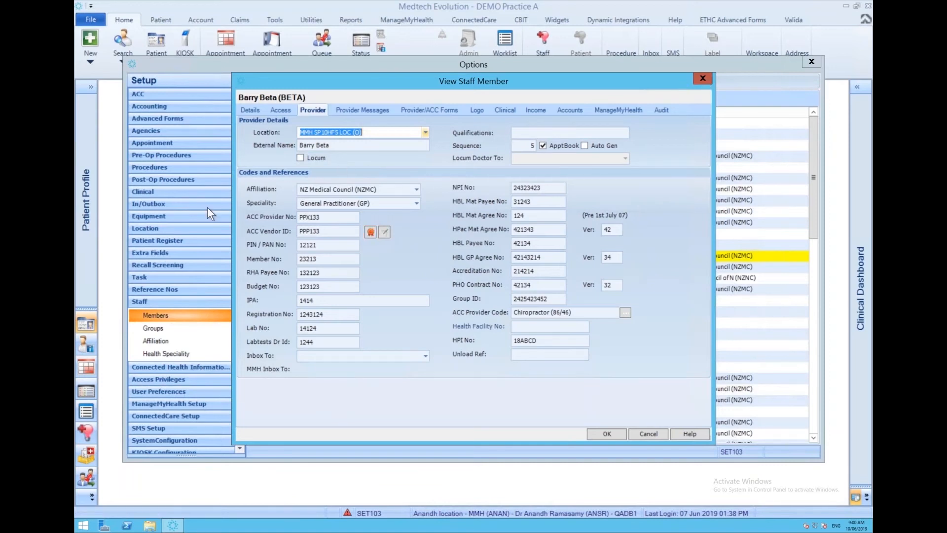
Open the Gotham City location settings and view its Codes & Defaults.
{"action": "left_click", "coordinate": [176, 228]}
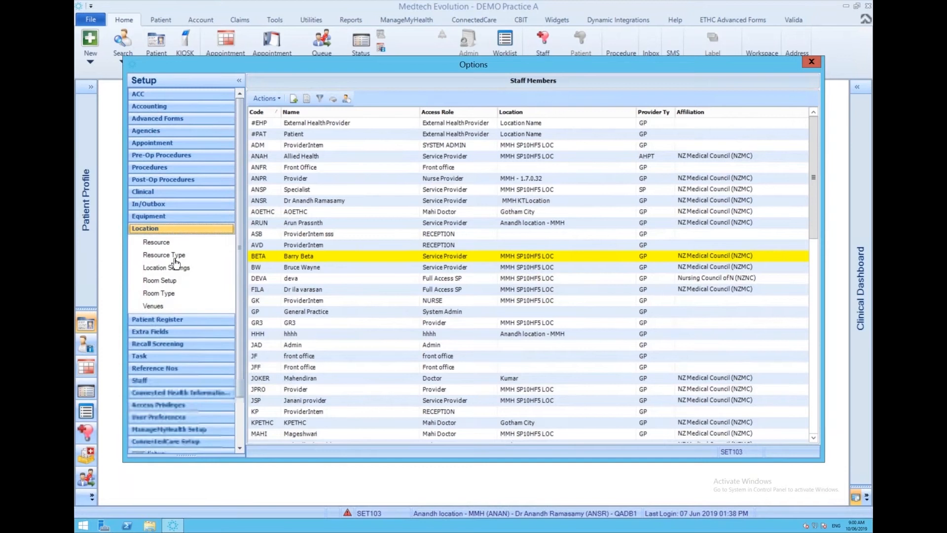
{"action": "left_click", "coordinate": [172, 268]}
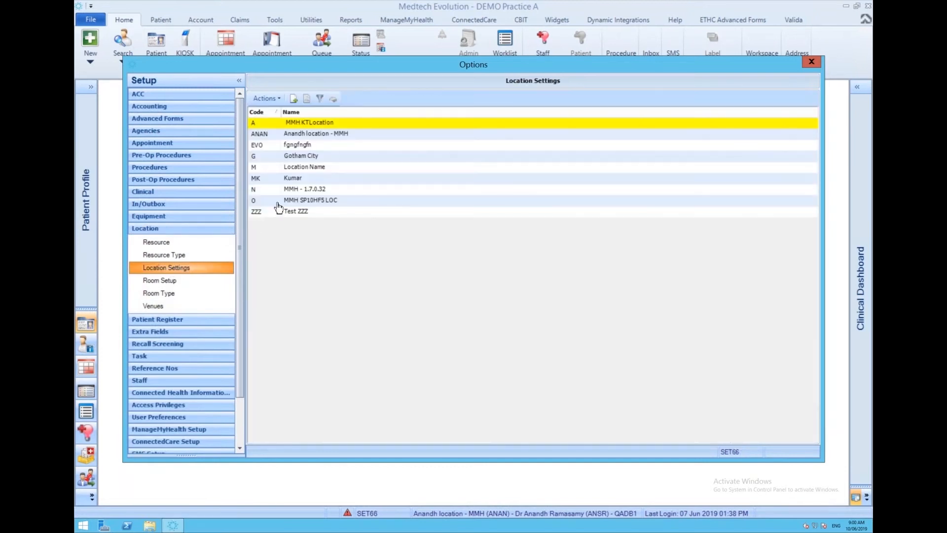
{"action": "left_click", "coordinate": [312, 157]}
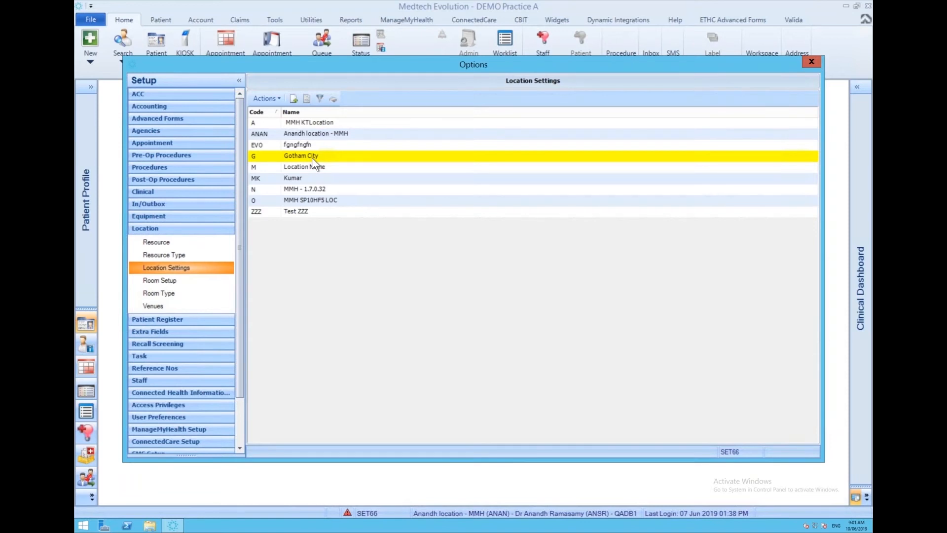
{"action": "double_click", "coordinate": [311, 156]}
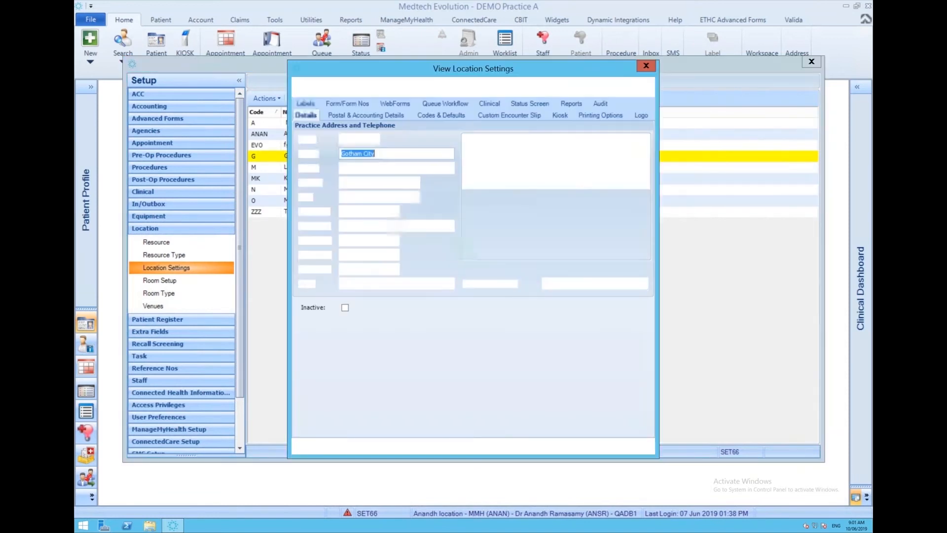
{"action": "left_click", "coordinate": [434, 113]}
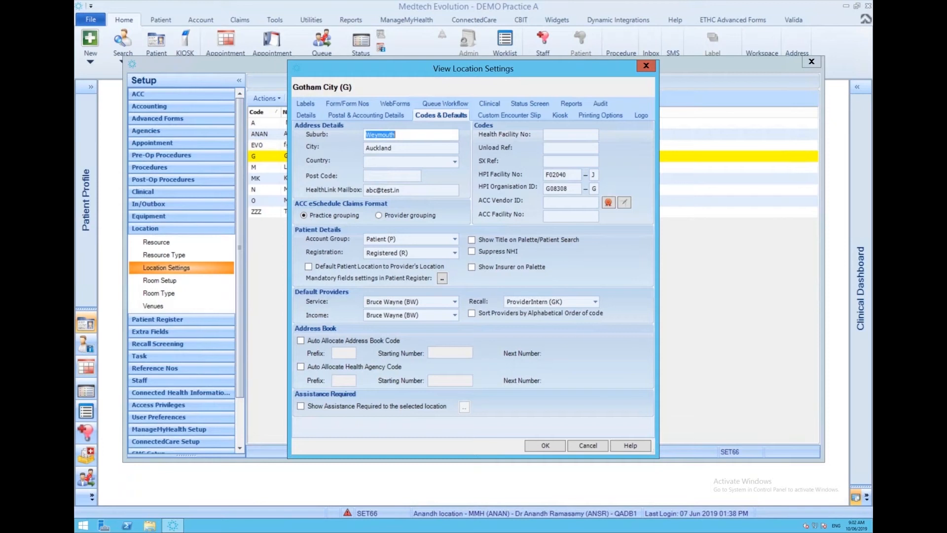
View the digital certificate selection for Gotham City's ACC Vendor ID and close the location settings without changes.
{"action": "left_click", "coordinate": [610, 200]}
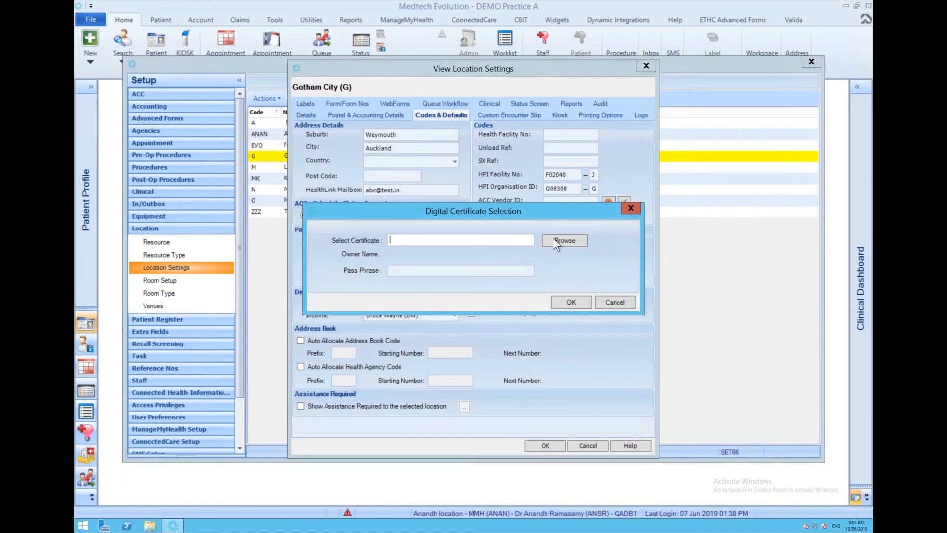
{"action": "left_click", "coordinate": [630, 208]}
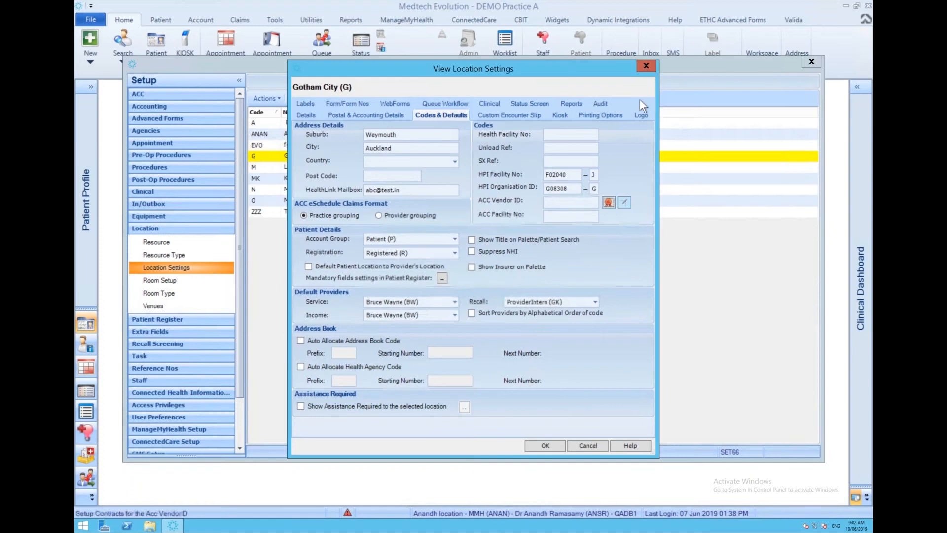
{"action": "left_click", "coordinate": [646, 65]}
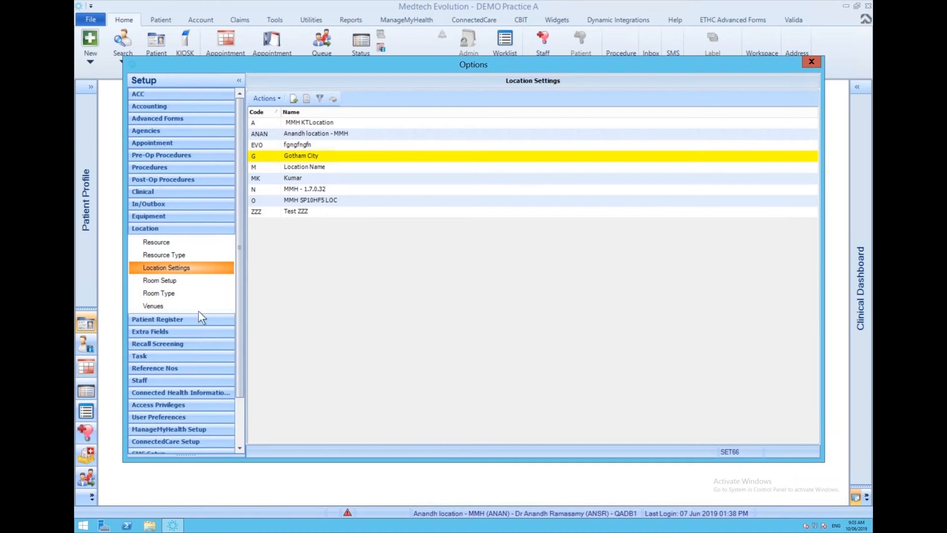
Return to the Staff Members list and reopen the provider details of the member with code BETA.
{"action": "left_click", "coordinate": [177, 380]}
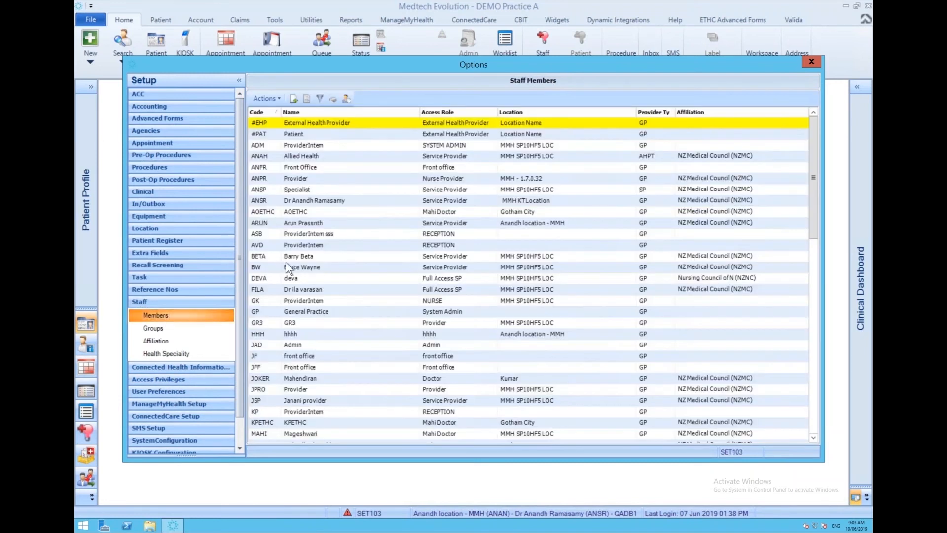
{"action": "left_click", "coordinate": [291, 256]}
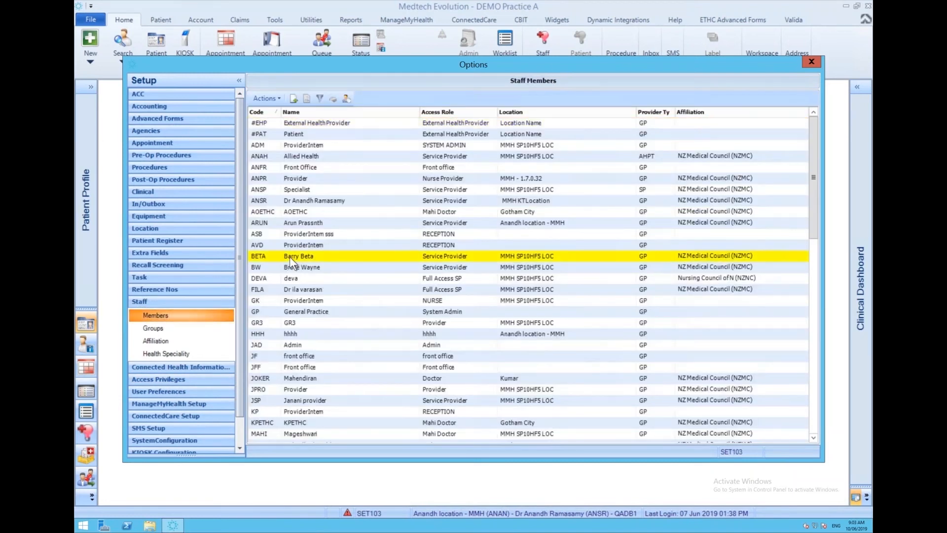
{"action": "double_click", "coordinate": [288, 256]}
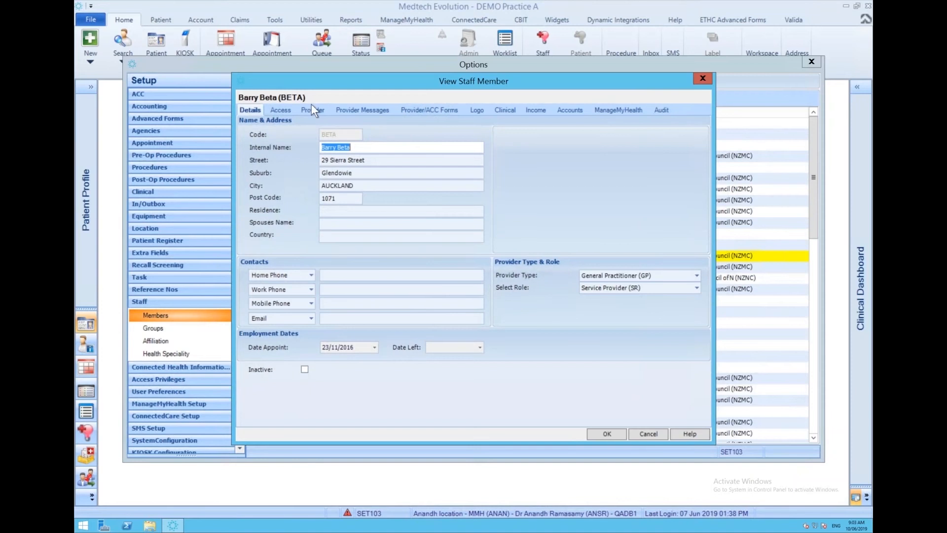
{"action": "left_click", "coordinate": [312, 110]}
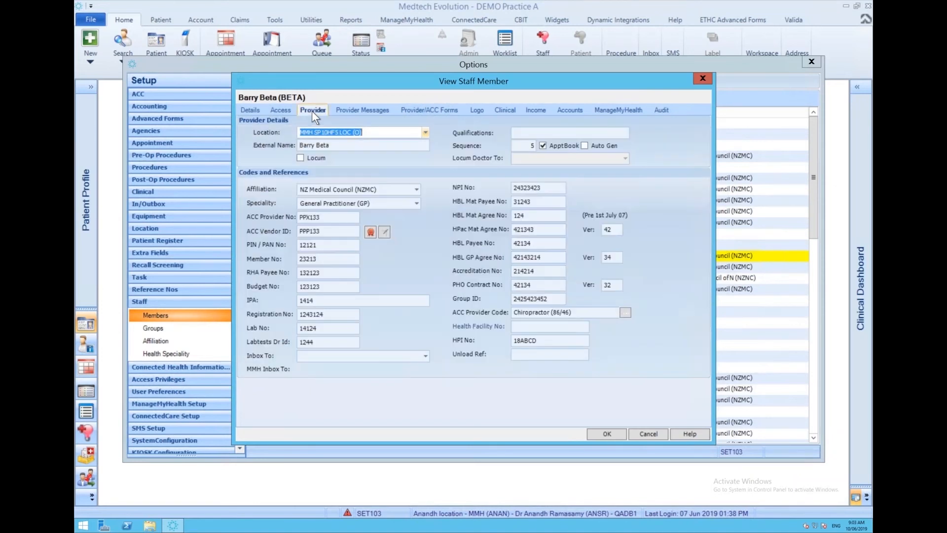
View the selectable ACC provider codes and the contract setup for the staff member's ACC Vendor ID, cancelling both.
{"action": "left_click_drag", "start_coordinate": [602, 313], "coordinate": [506, 314]}
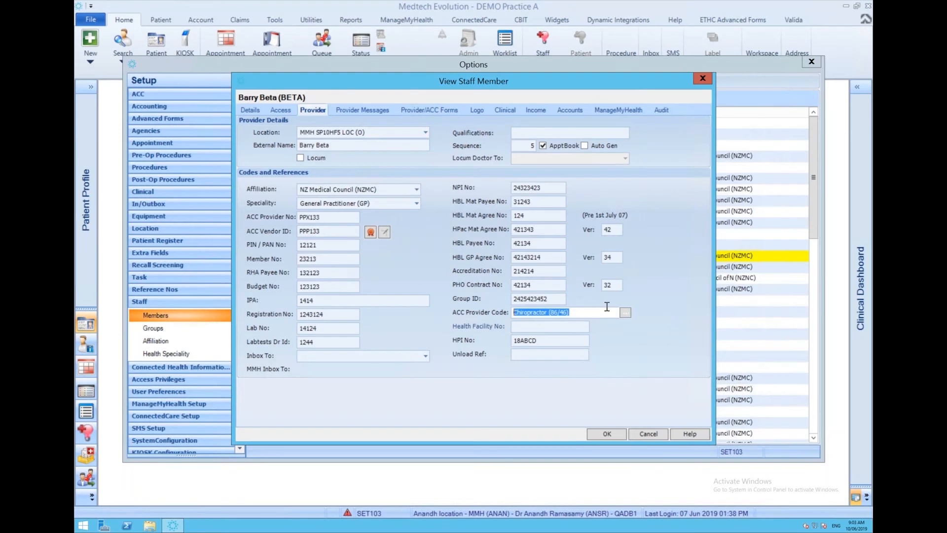
{"action": "left_click", "coordinate": [625, 313]}
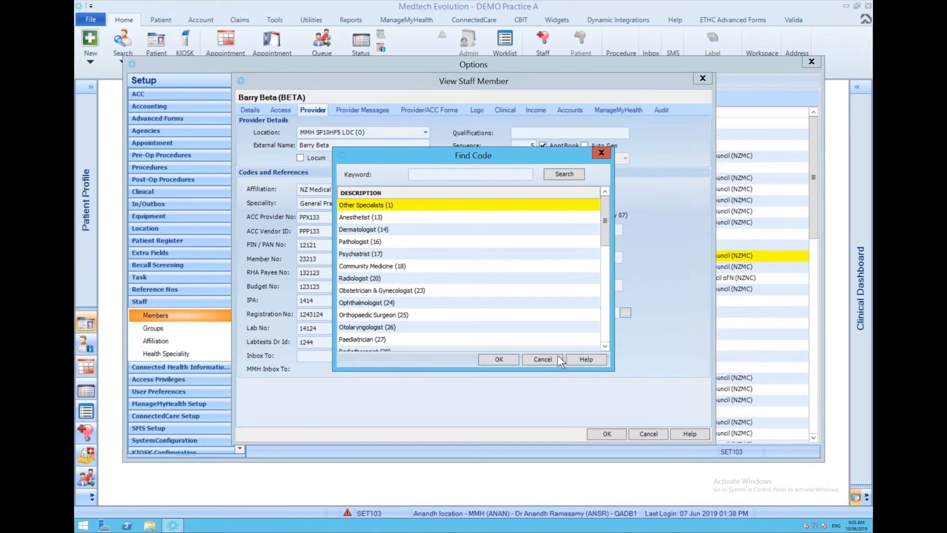
{"action": "left_click", "coordinate": [543, 359]}
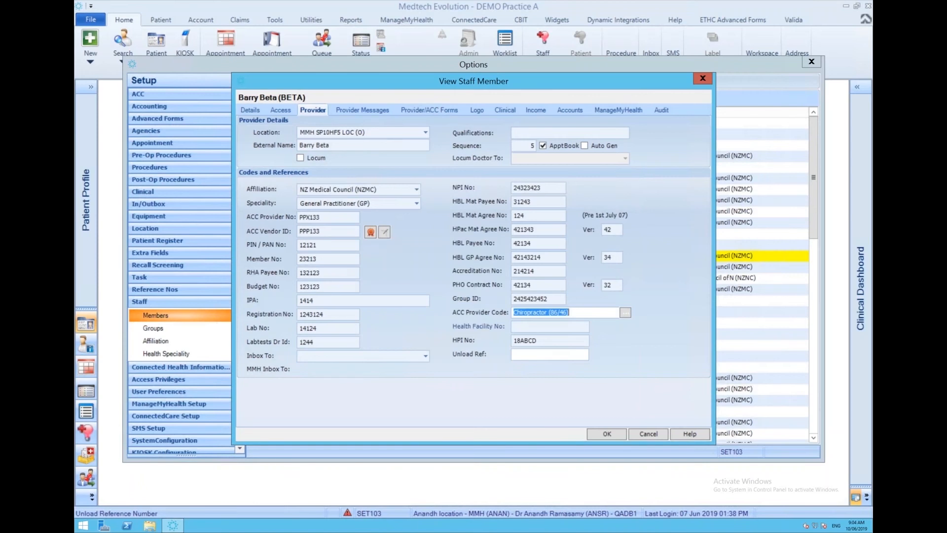
{"action": "left_click", "coordinate": [388, 231]}
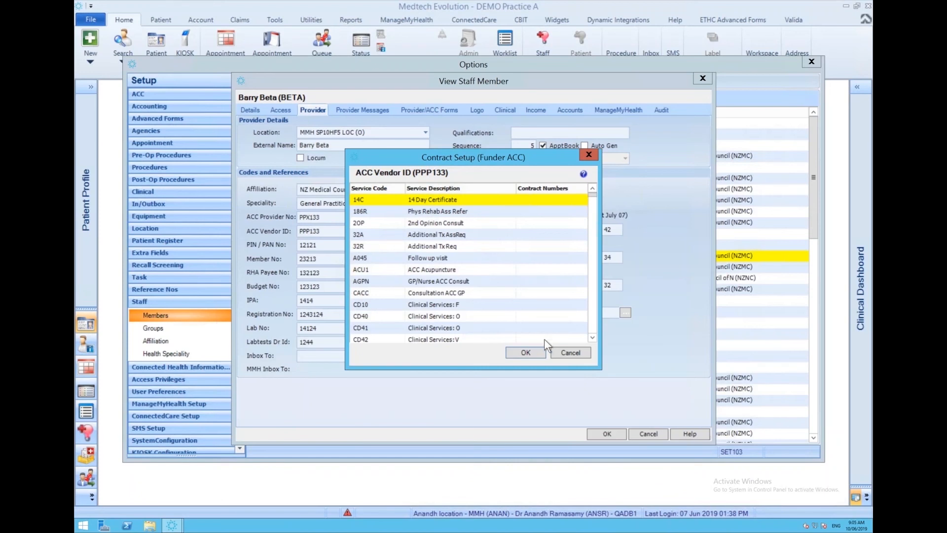
{"action": "left_click", "coordinate": [570, 353]}
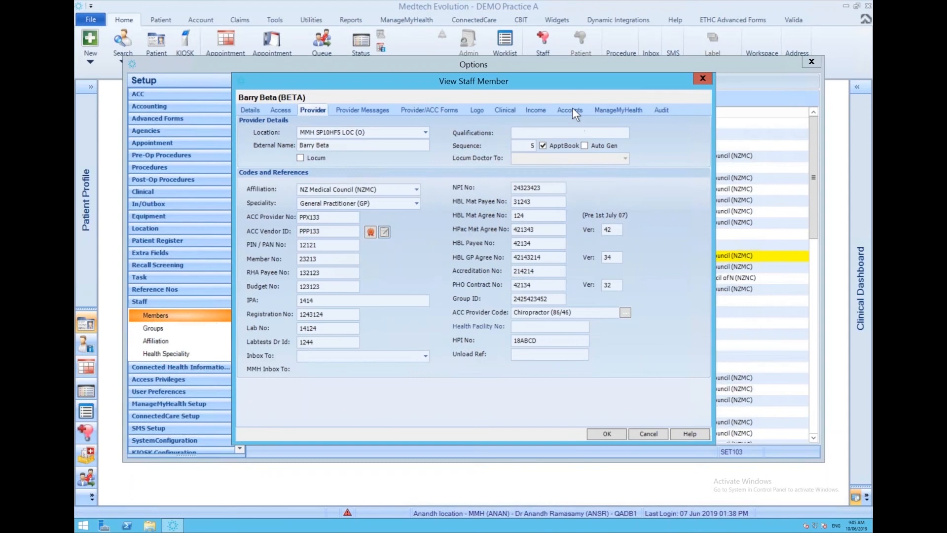
Review the funder accounts assigned to the staff member and close the setup options.
{"action": "left_click", "coordinate": [572, 110]}
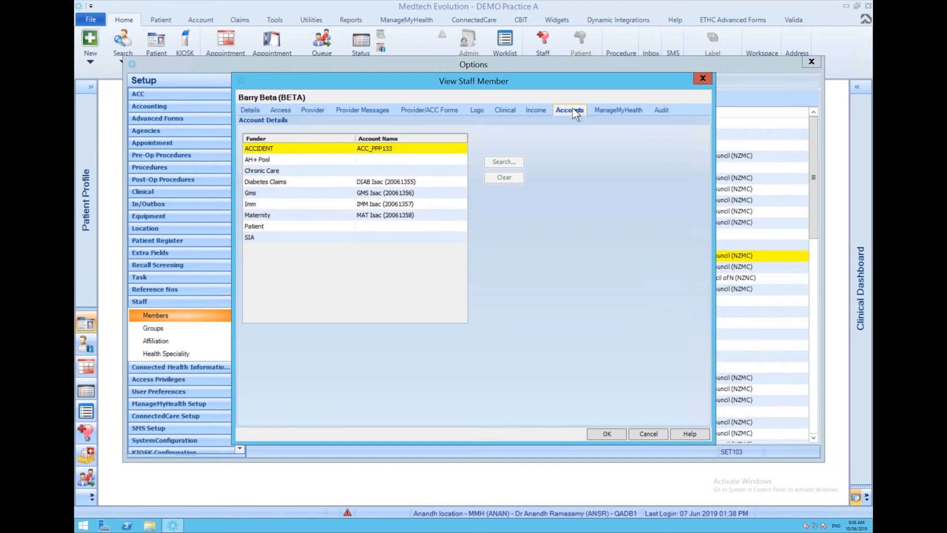
{"action": "left_click", "coordinate": [702, 78]}
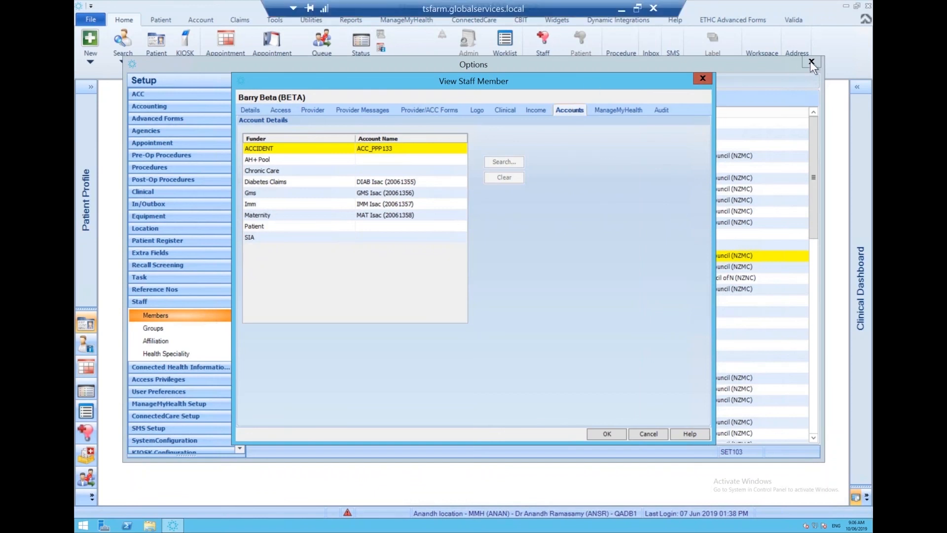
{"action": "left_click", "coordinate": [811, 61]}
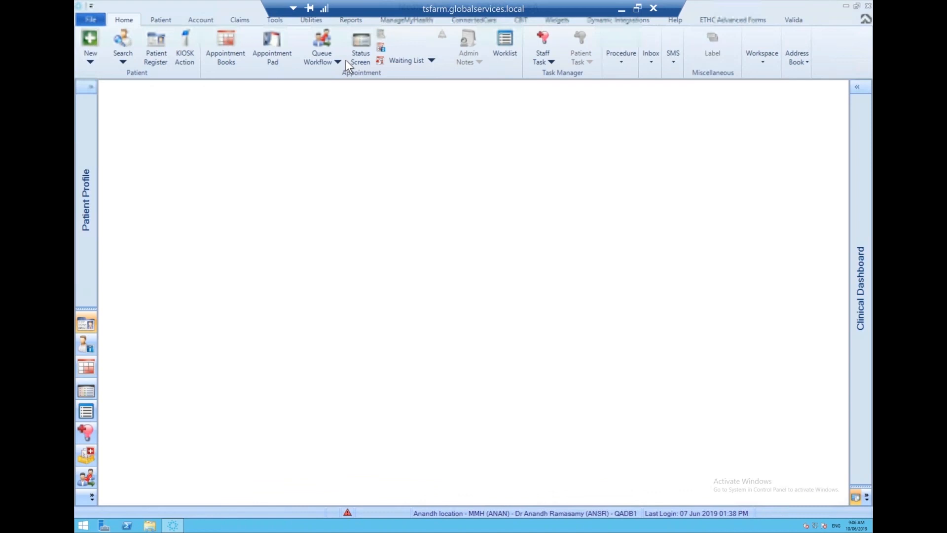
Search patients for "ACC" and load the matching ACC account holder's record.
{"action": "left_click", "coordinate": [124, 44]}
{"action": "type", "text": "ACC"}
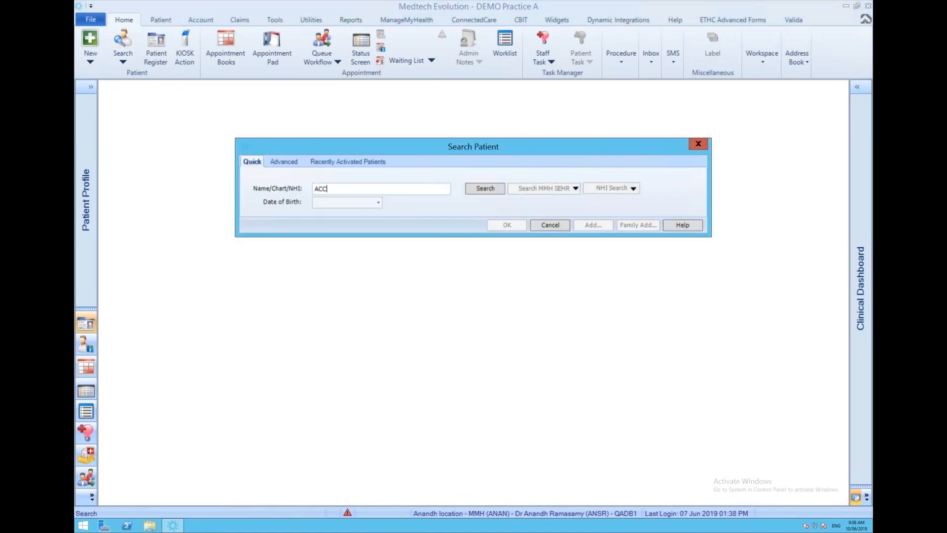
{"action": "key", "text": "Return"}
{"action": "key", "text": "Return"}
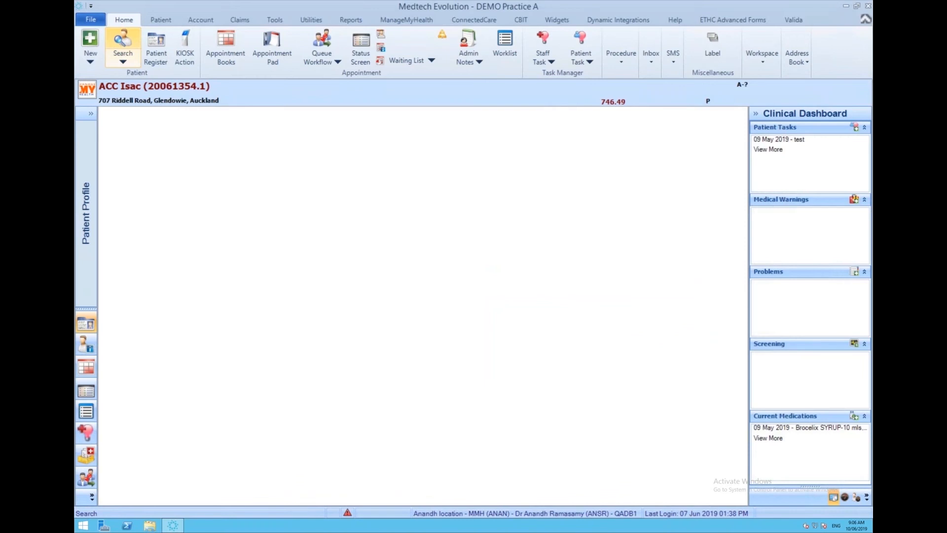
Open the list of accounting services in the setup options.
{"action": "left_click", "coordinate": [199, 19]}
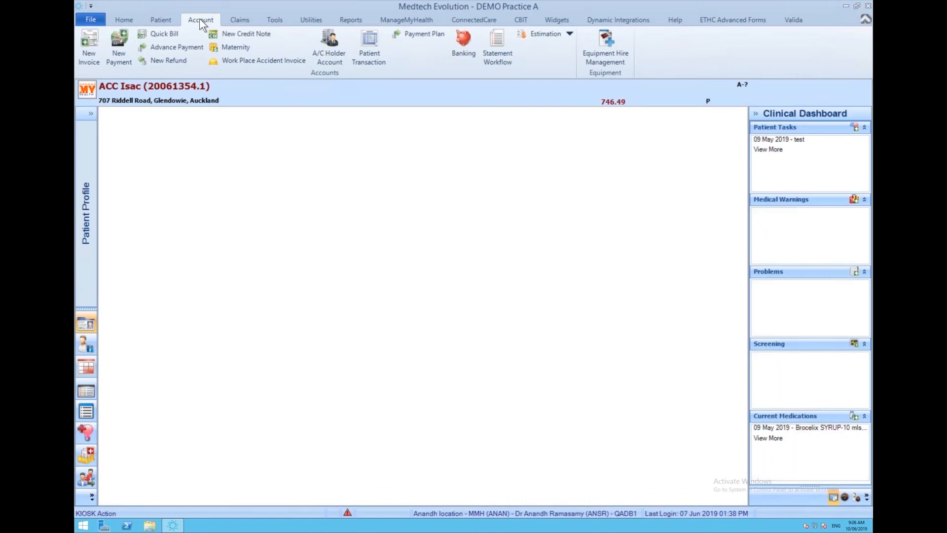
{"action": "left_click", "coordinate": [94, 19]}
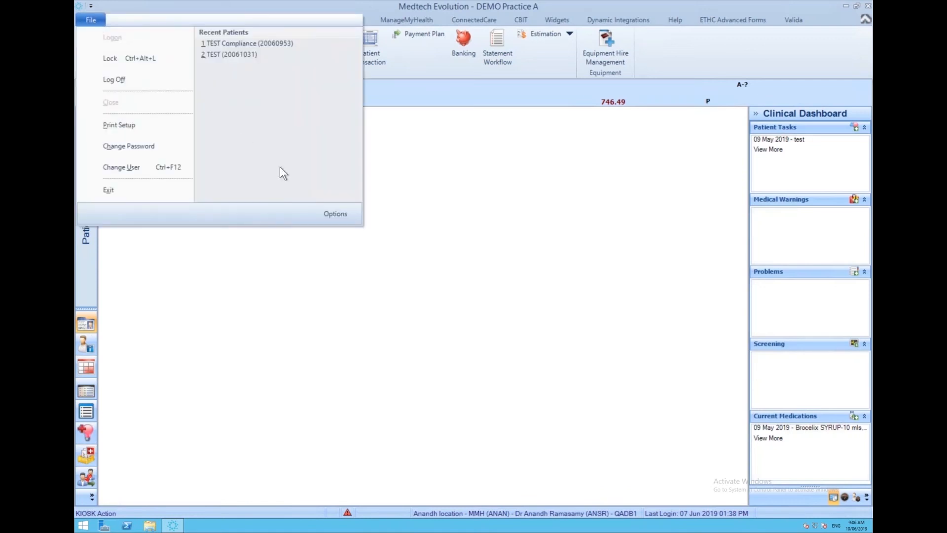
{"action": "left_click", "coordinate": [330, 214]}
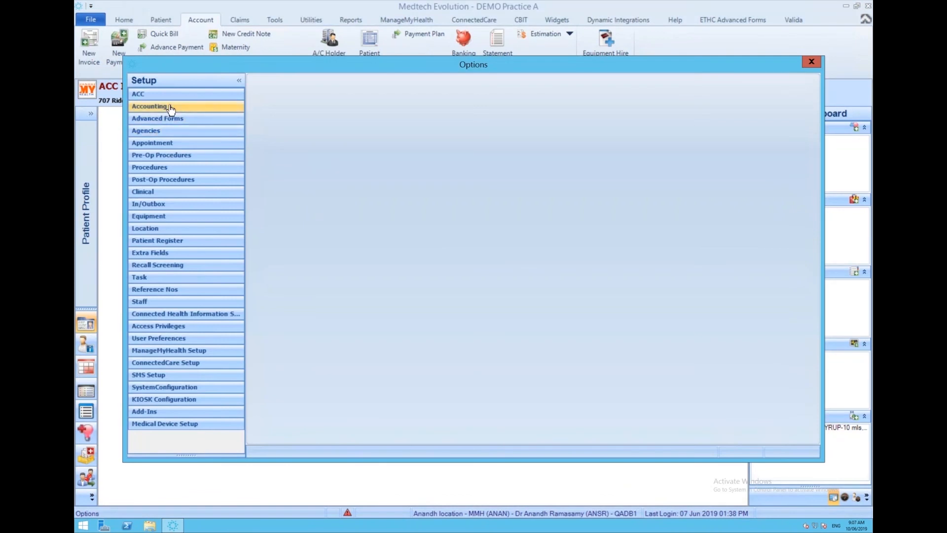
{"action": "left_click", "coordinate": [172, 107]}
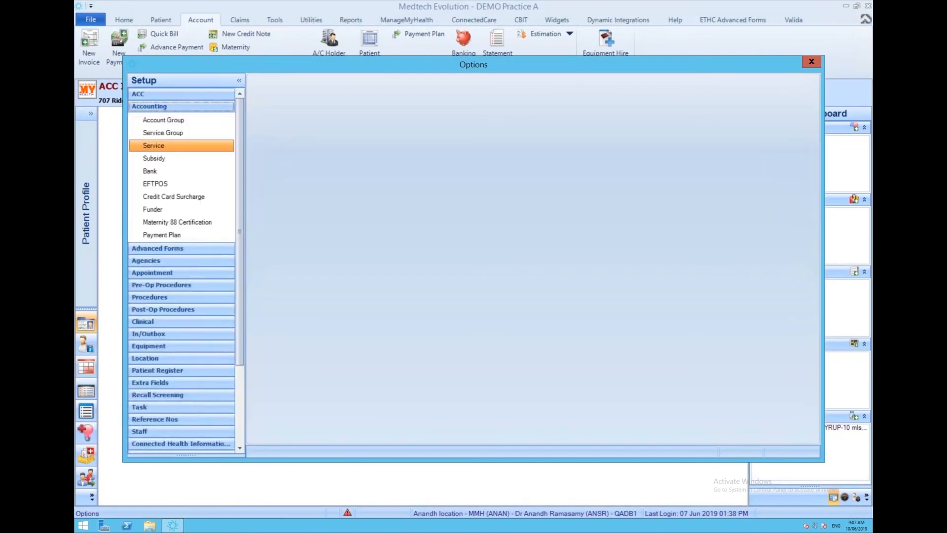
{"action": "left_click", "coordinate": [153, 145]}
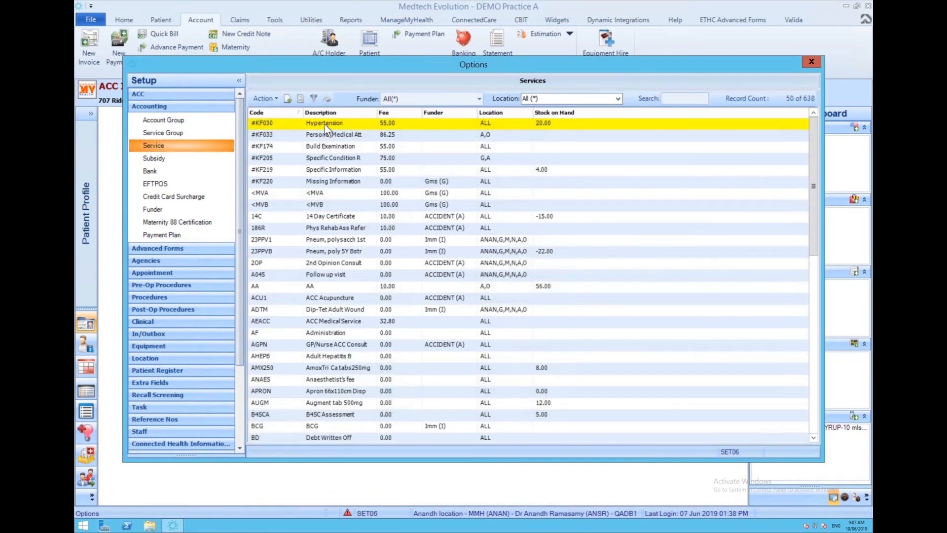
Mark the Hypertension service (#KF030) as a Quantity Based Service and display its quantity type choices.
{"action": "double_click", "coordinate": [324, 124]}
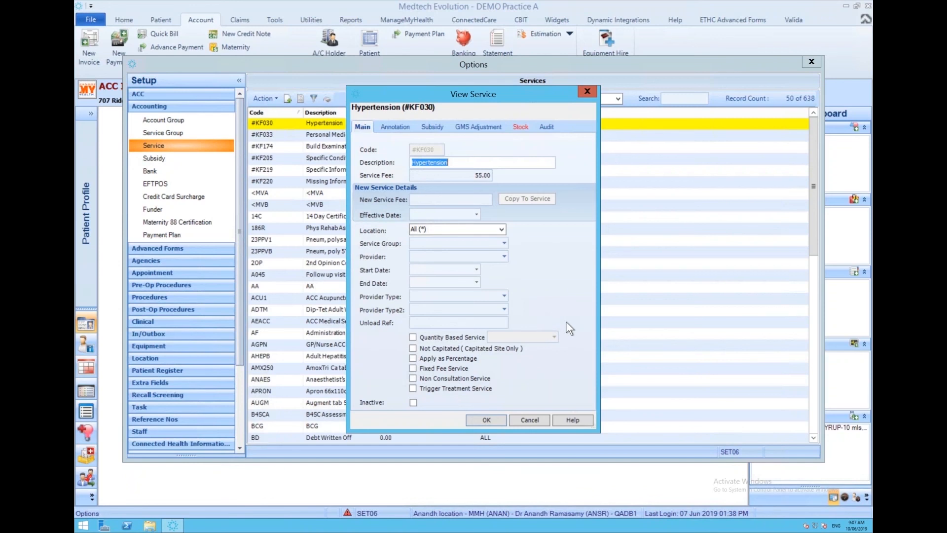
{"action": "left_click", "coordinate": [413, 337]}
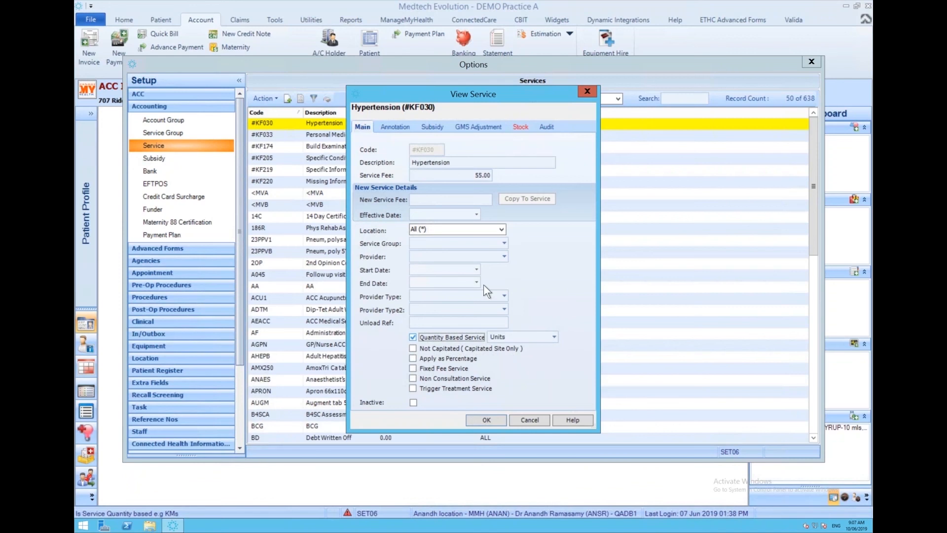
{"action": "left_click", "coordinate": [554, 336]}
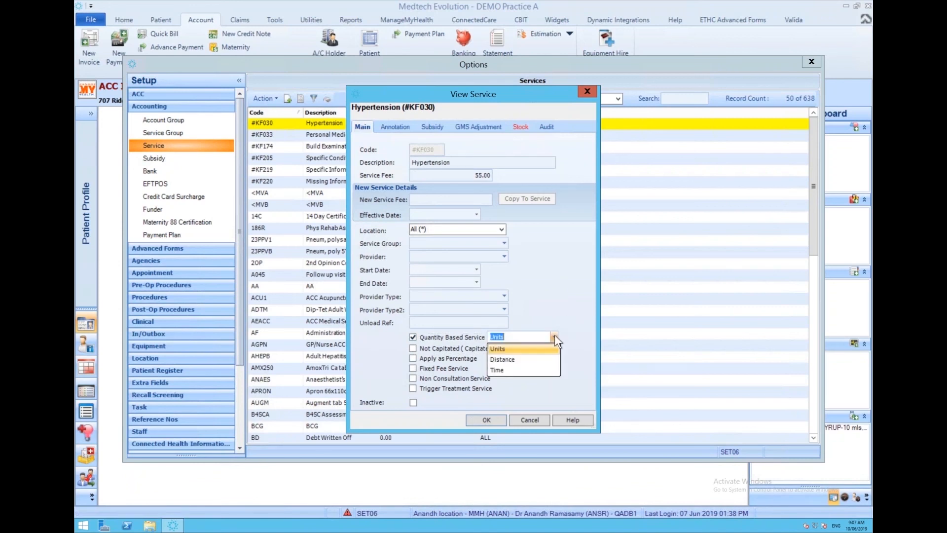